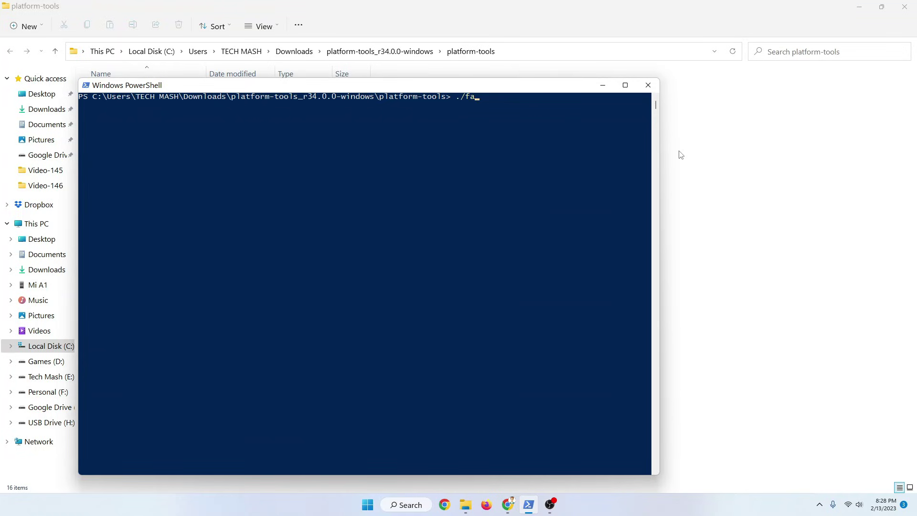
- Run ./fastboot devices and ./fastboot oem unlock; no phone is listed and the unlock waits for a device
type("boot devices")
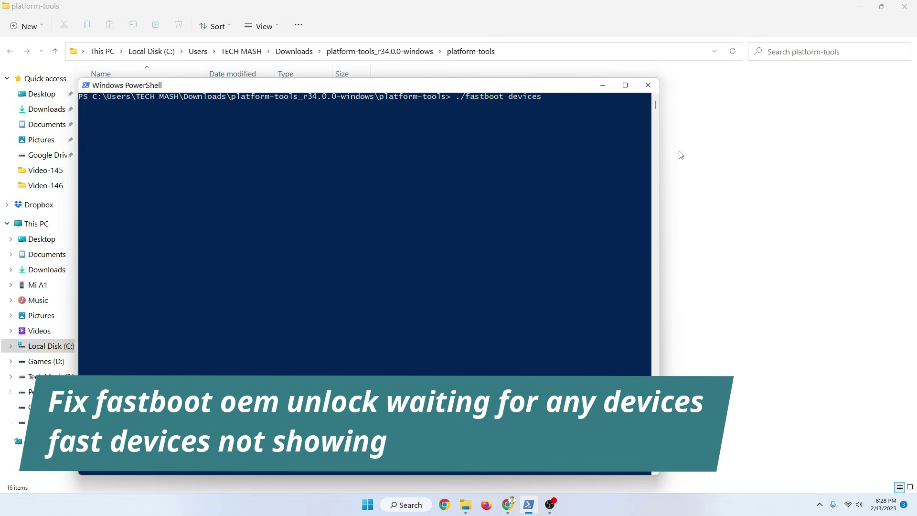
key("Return")
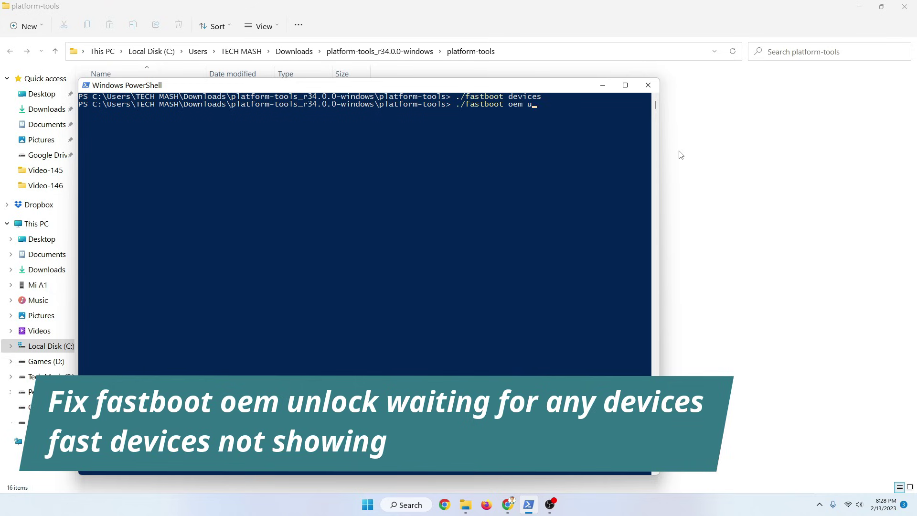
key("Return")
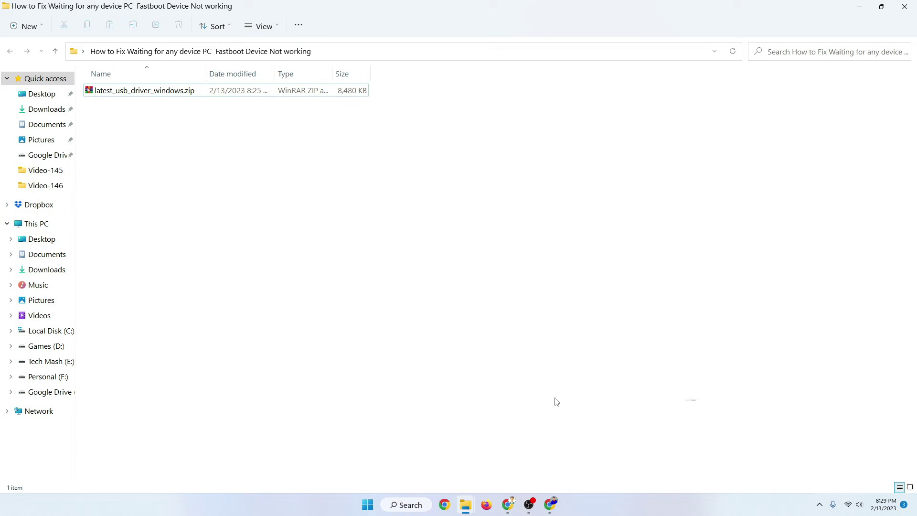
- Search Chrome for 'download microsoft visual c++ 2015 redistributable' and open the first Microsoft result in a new tab
left_click(551, 503)
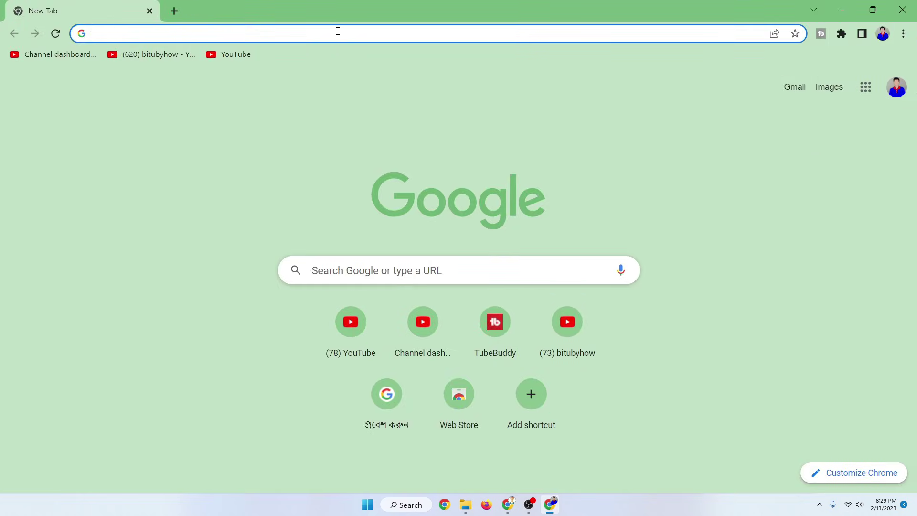
type("down")
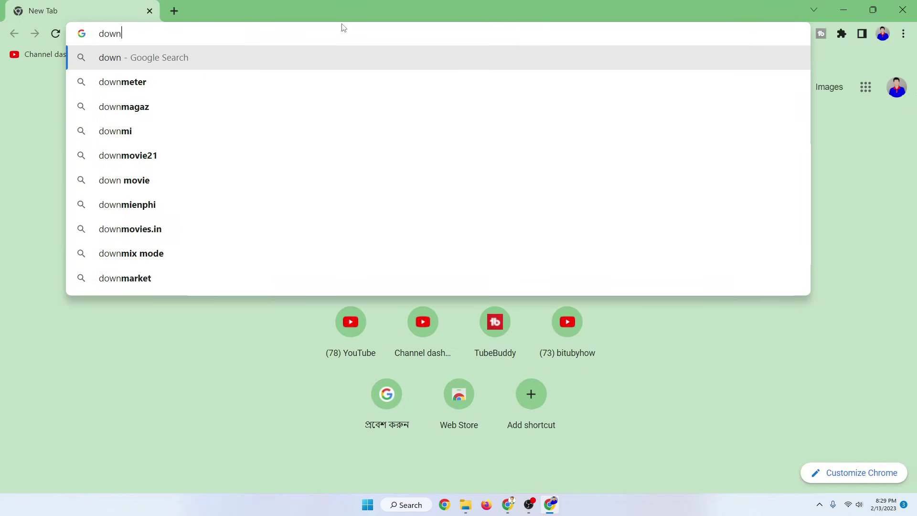
type("load microso")
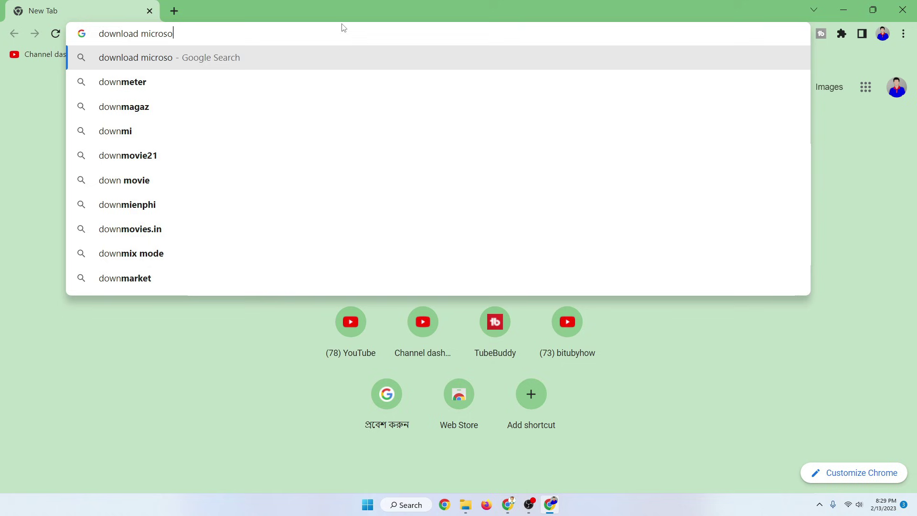
type("ft visua")
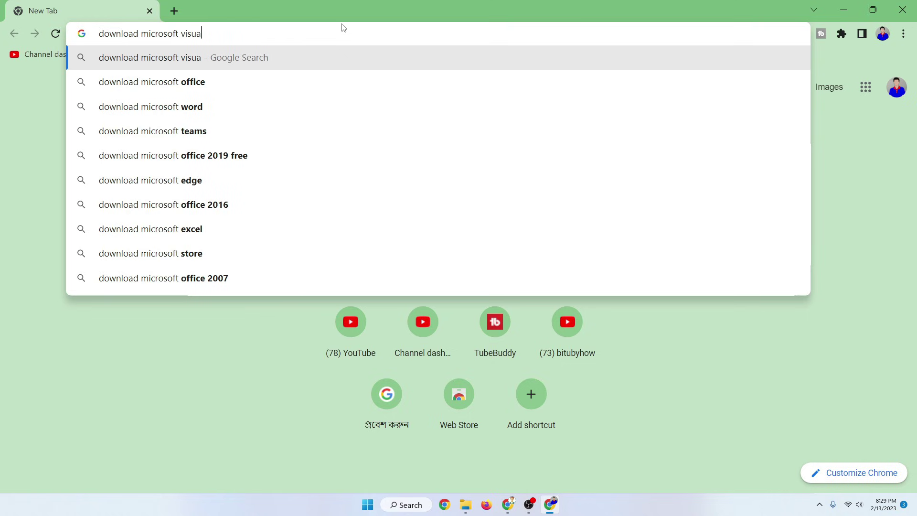
type("l c++")
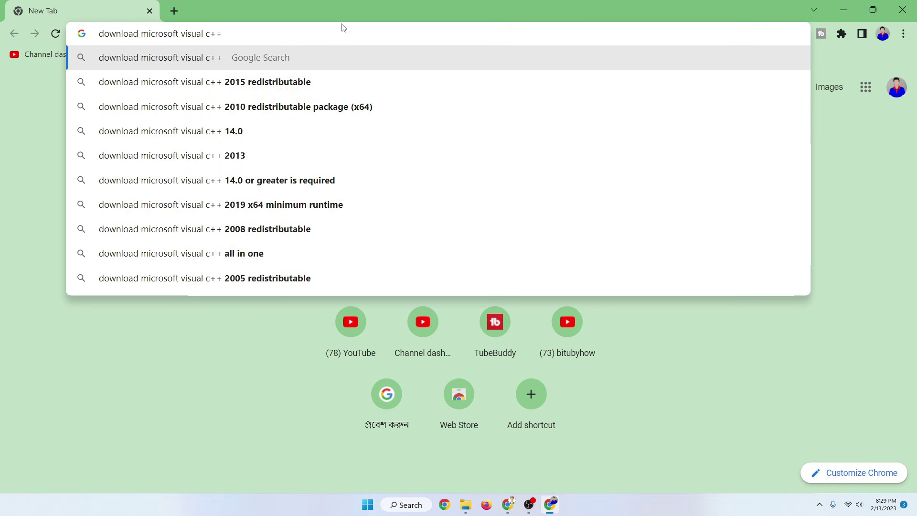
key("Down")
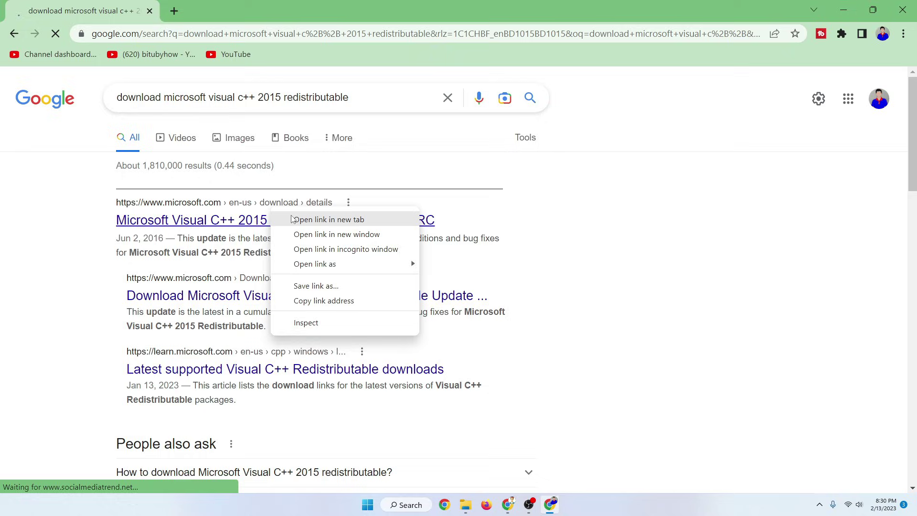
left_click(292, 218)
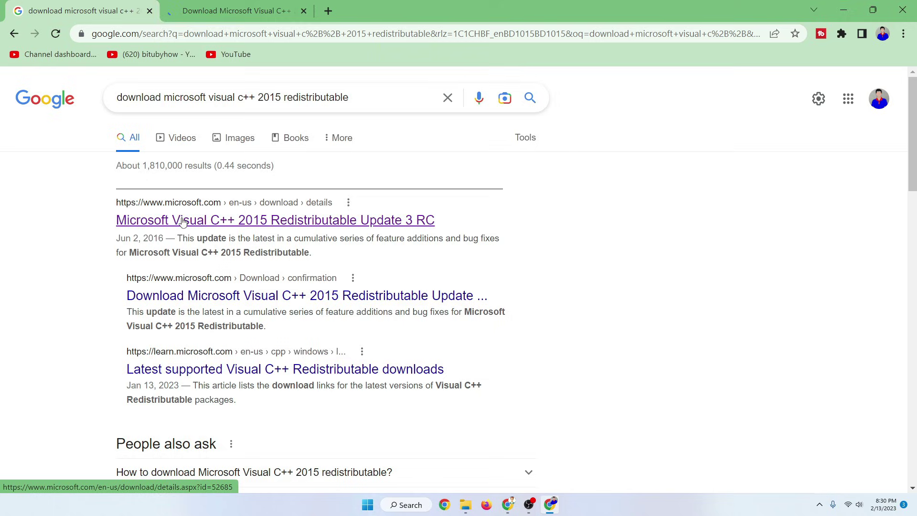
- Download vc_redist.x64.exe from Microsoft and install it, accepting the license terms
left_click(217, 4)
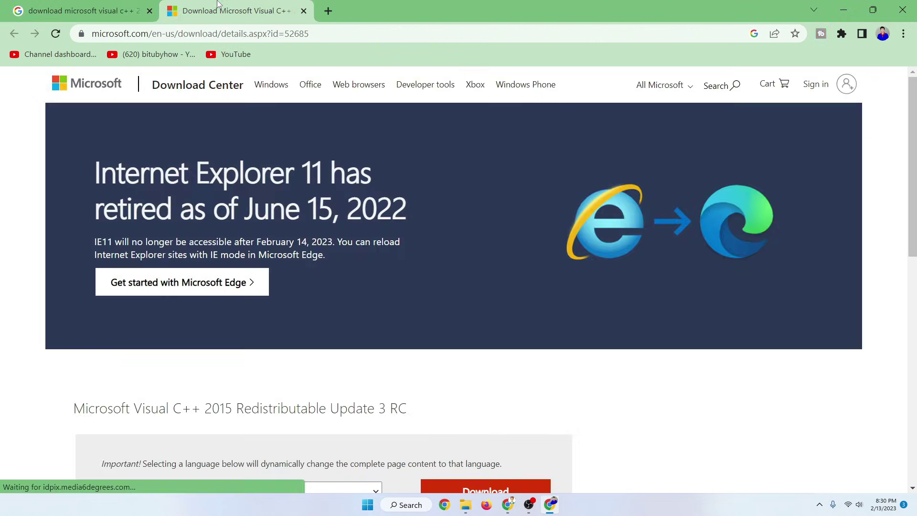
scroll(481, 323, "down", 4)
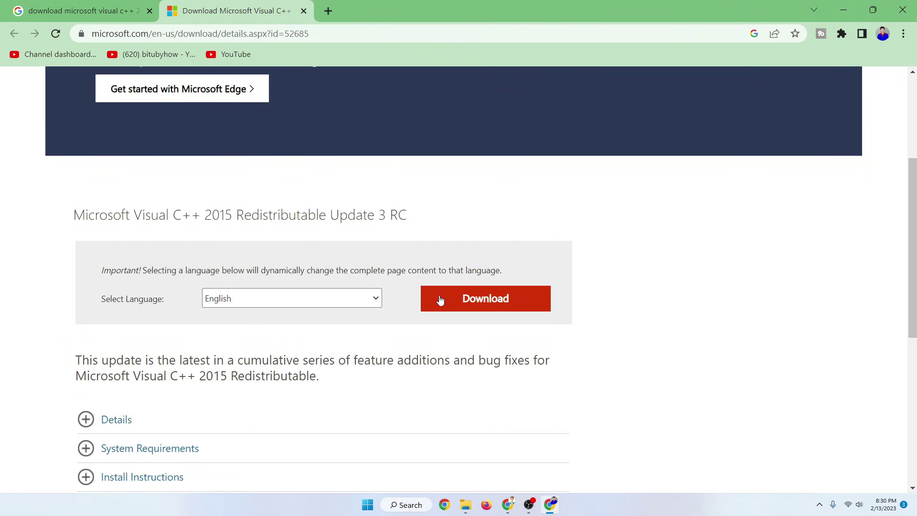
left_click(476, 308)
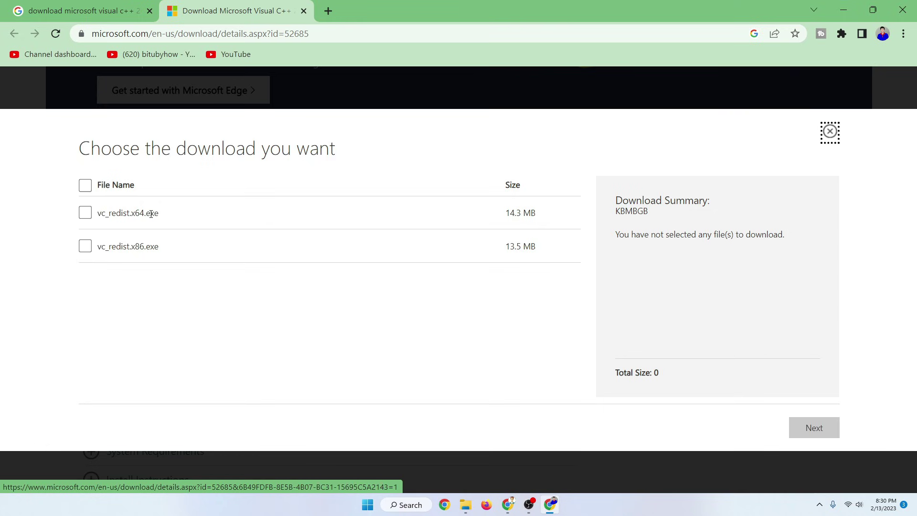
left_click(102, 210)
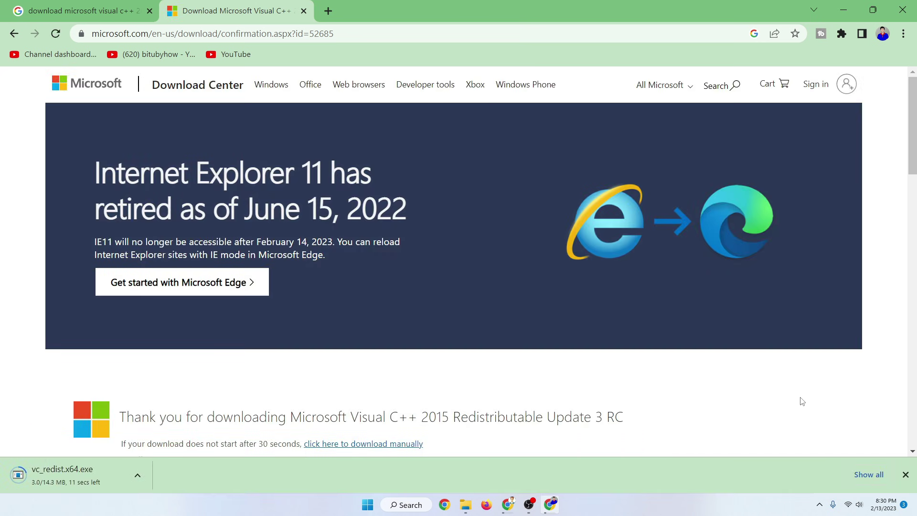
left_click(67, 470)
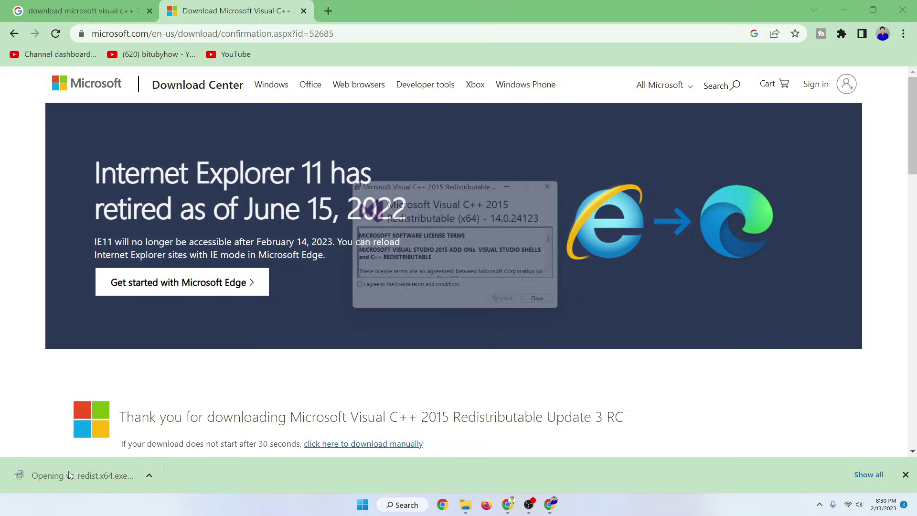
left_click(386, 289)
left_click(512, 305)
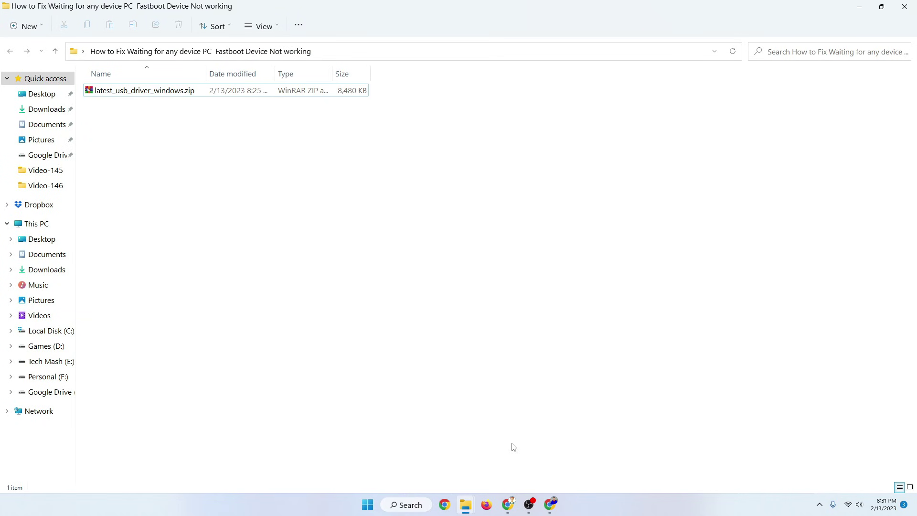
- Extract latest_usb_driver_windows.zip with WinRAR into its suggested folder
double_click(162, 91)
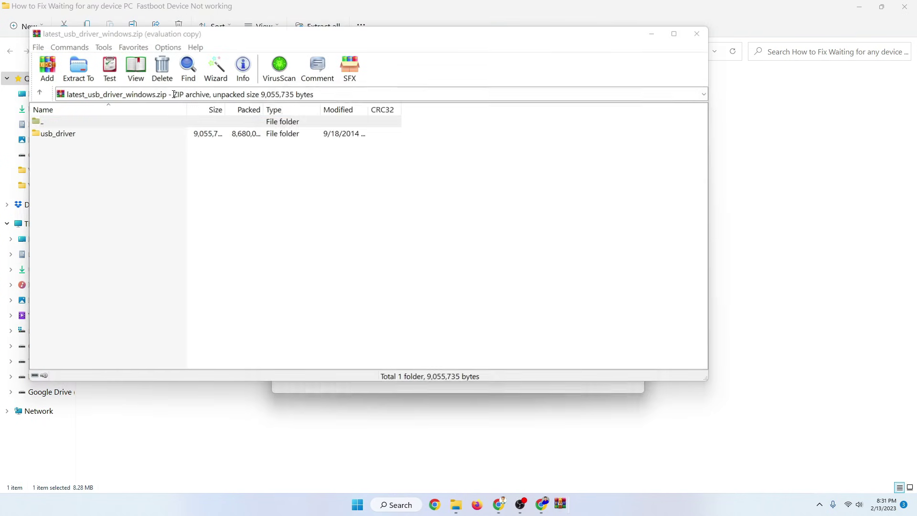
left_click(635, 101)
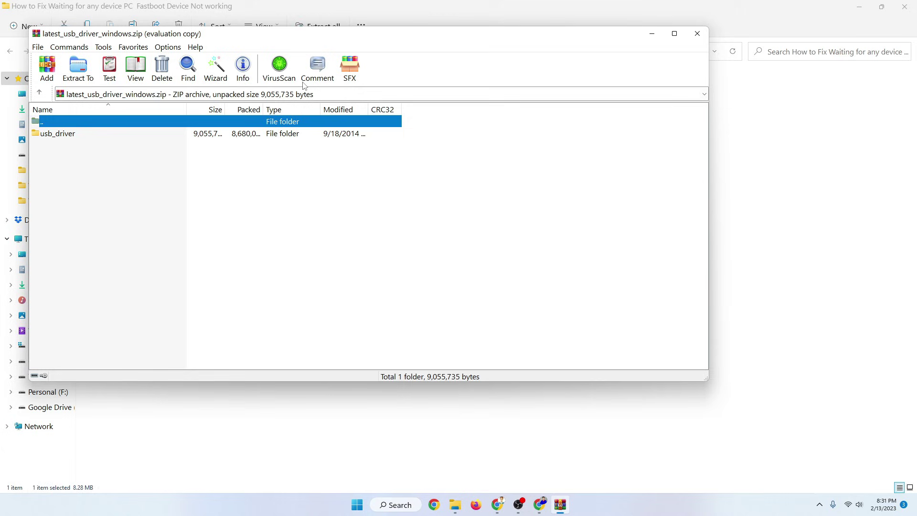
left_click(89, 73)
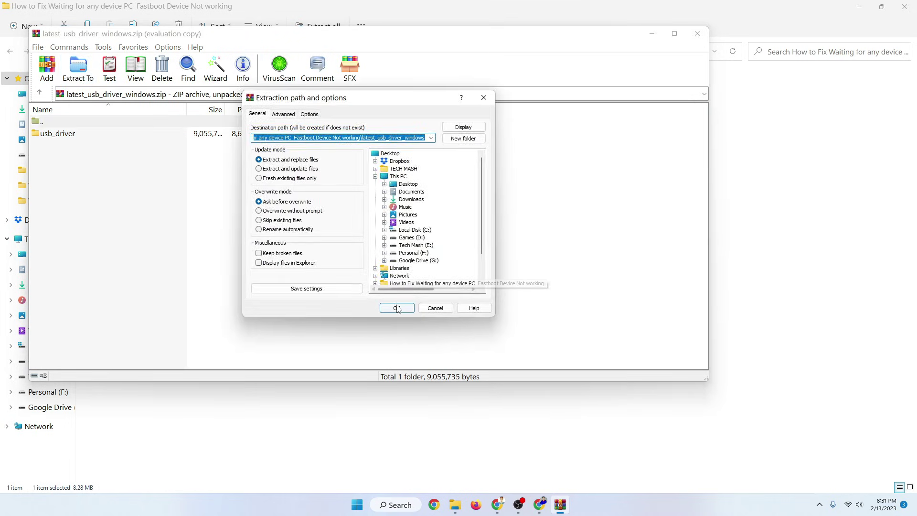
left_click(398, 309)
left_click(698, 36)
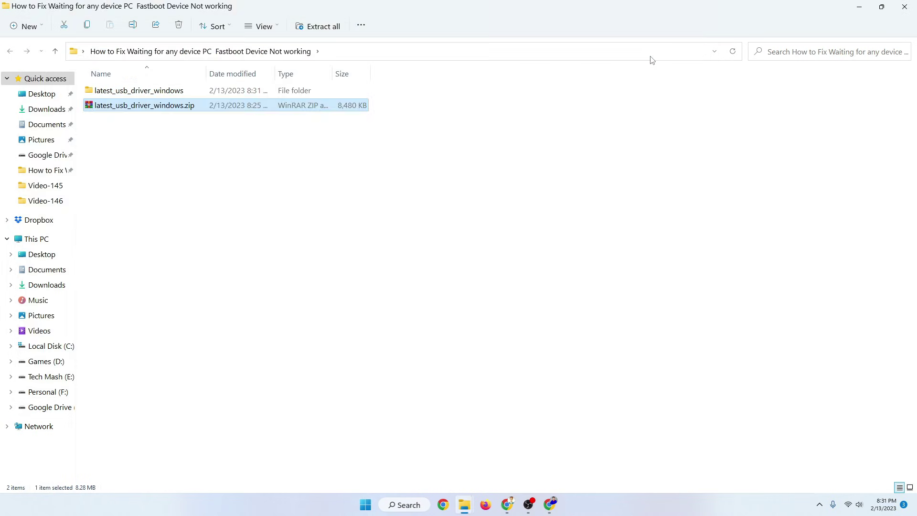
- Open latest_usb_driver_windows\usb_driver in Explorer and search Windows for 'devic' to find Device Manager
double_click(185, 90)
double_click(181, 91)
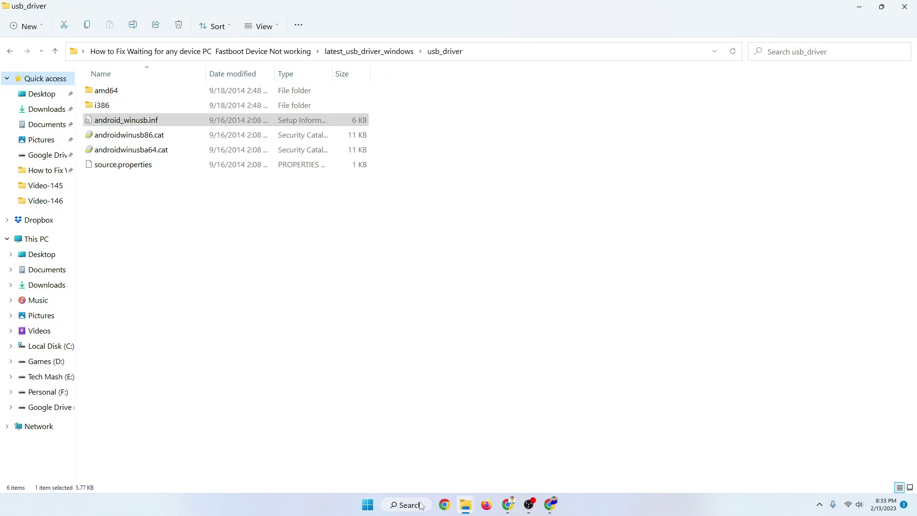
left_click(419, 505)
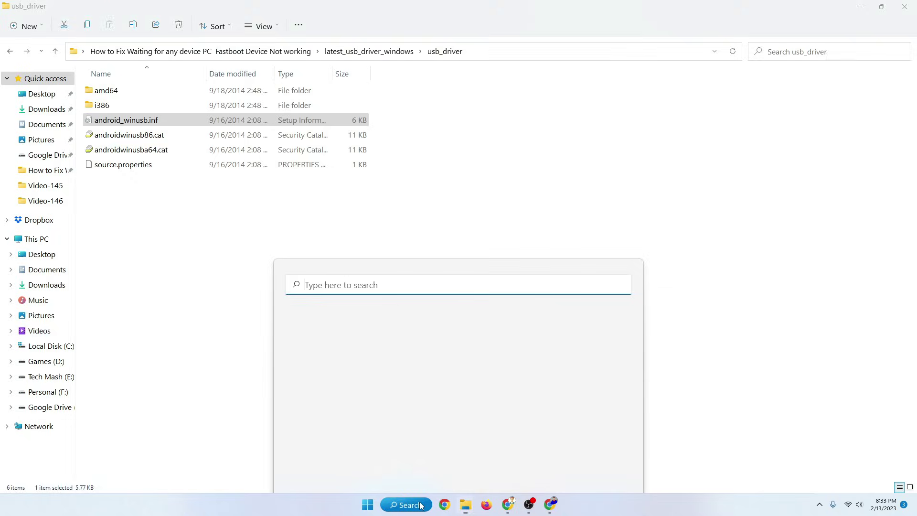
type("devic")
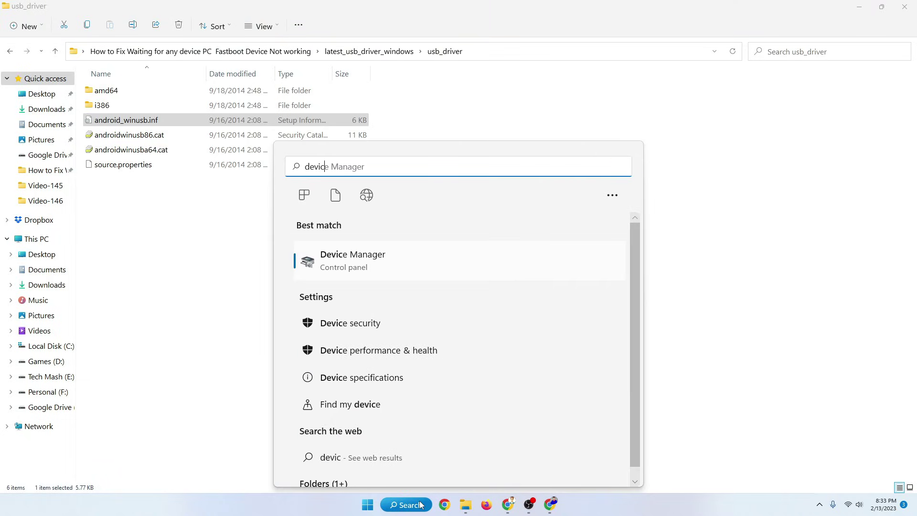
- Open Device Manager beside the driver folder and start Update driver on the Android device under Other devices
left_click(375, 265)
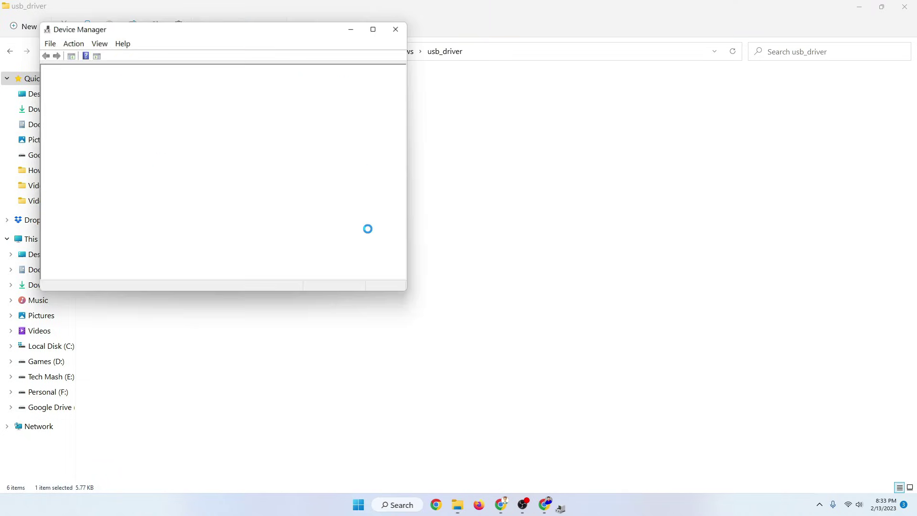
left_click_drag(234, 33, 665, 80)
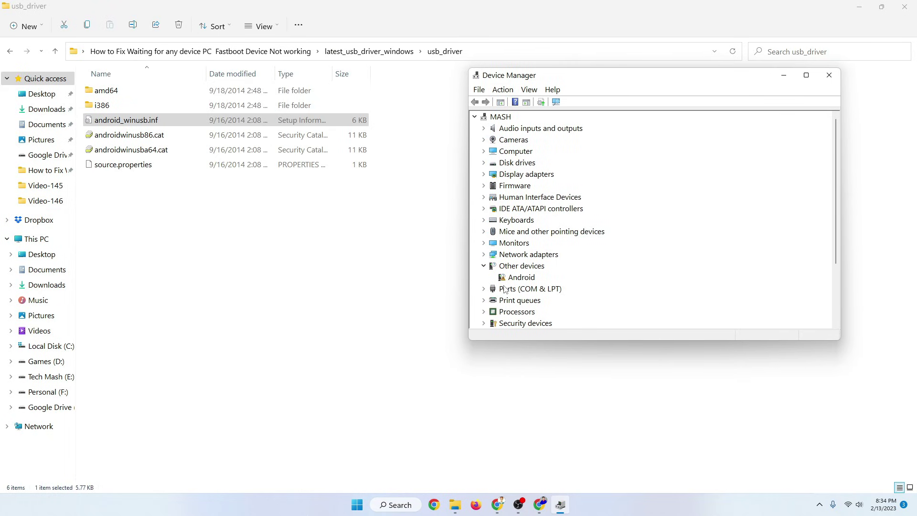
left_click(517, 278)
right_click(516, 279)
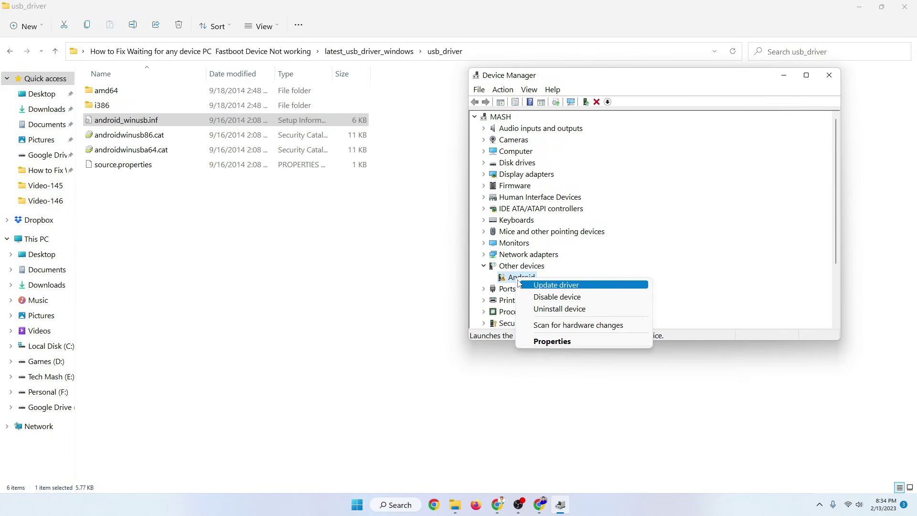
left_click(544, 286)
- Choose to pick the driver from a list of all devices and supply it via Have Disk
left_click(639, 241)
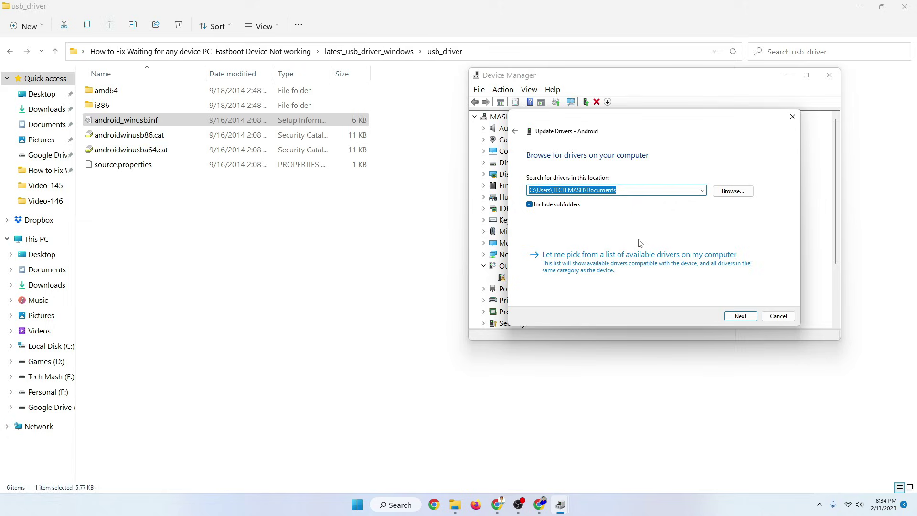
left_click(618, 268)
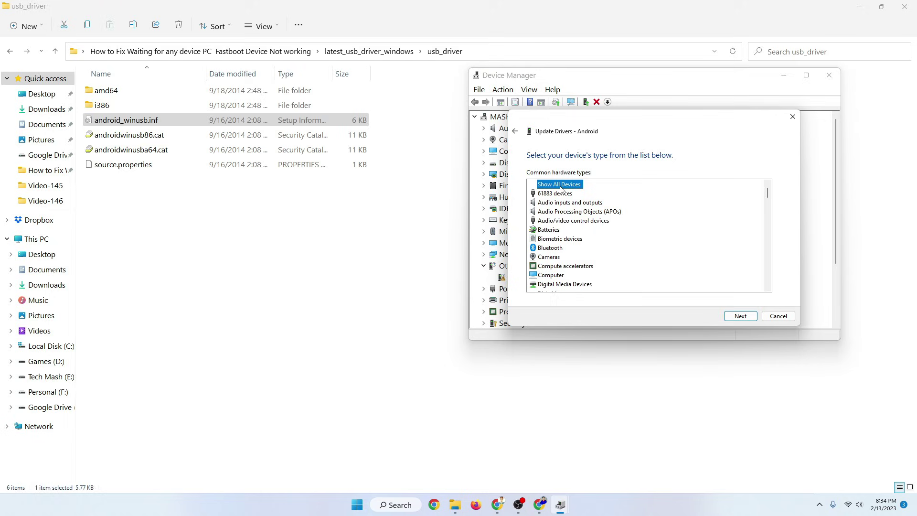
left_click(746, 323)
left_click(758, 283)
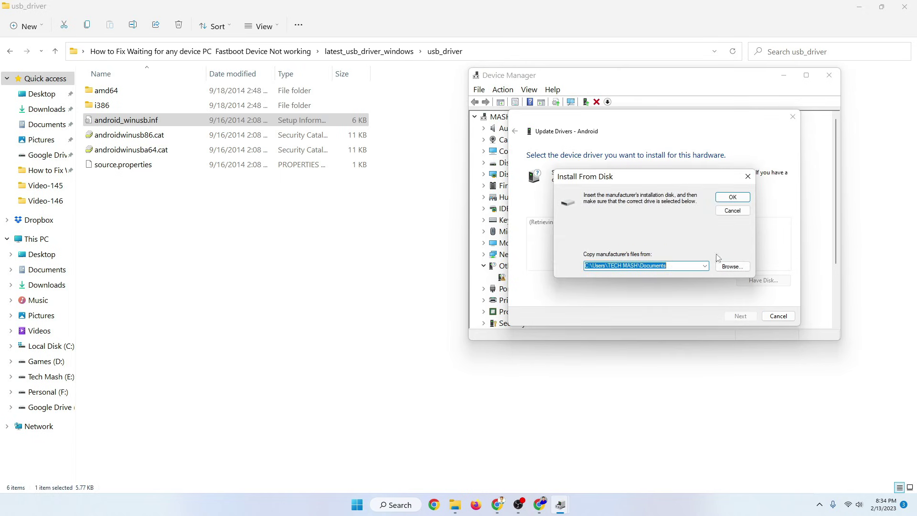
left_click(732, 267)
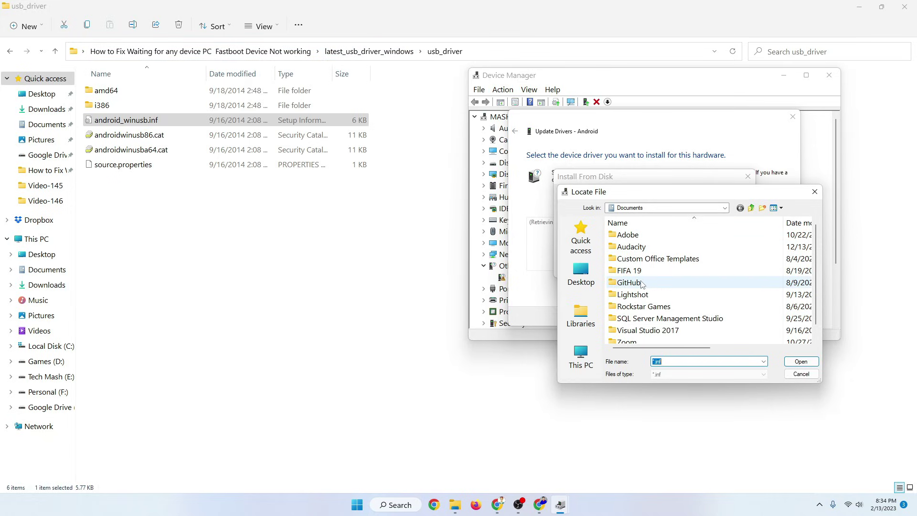
- Browse Desktop > latest_usb_driver_windows > usb_driver and select android_winusb.inf
left_click(581, 275)
scroll(646, 282, "down", 3)
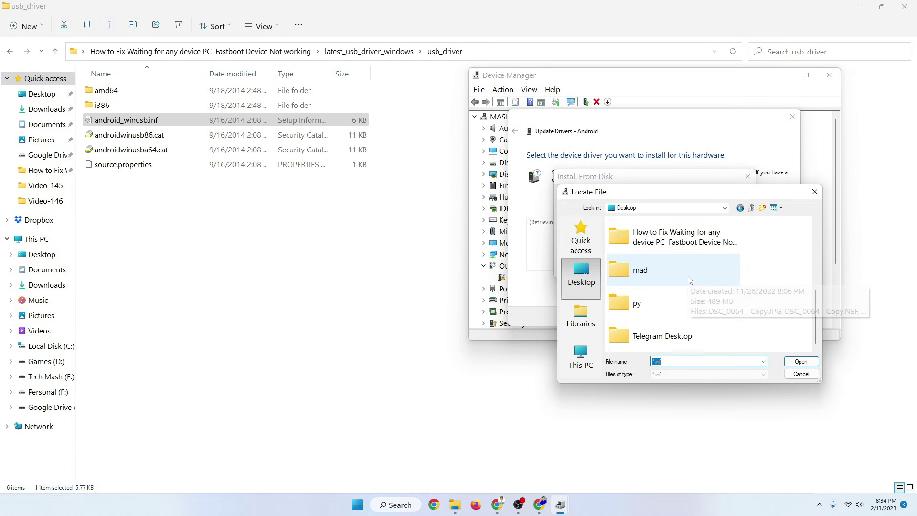
double_click(667, 242)
double_click(667, 242)
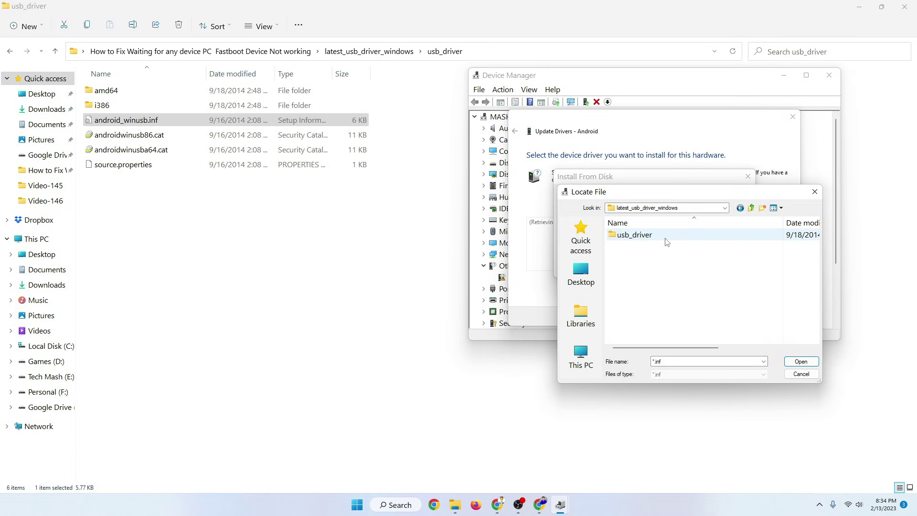
double_click(667, 242)
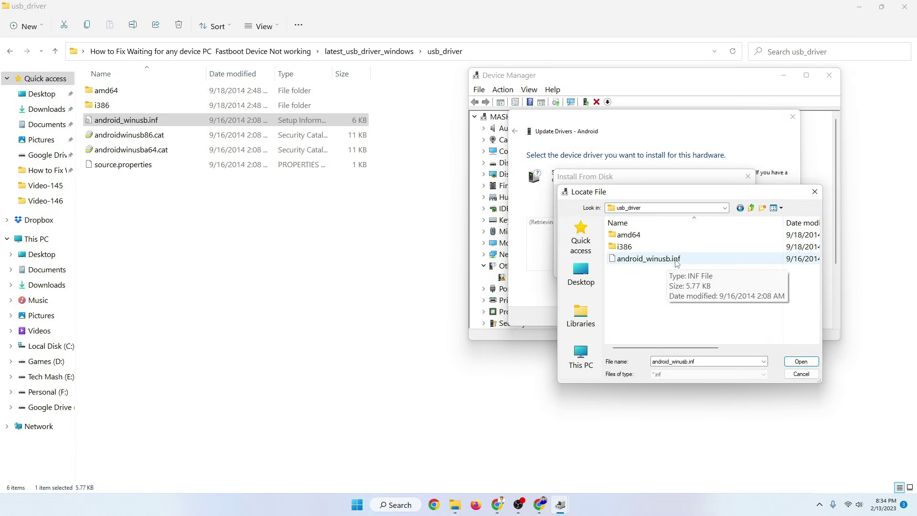
left_click(676, 260)
- Install the Android ADB Interface model from android_winusb.inf, allowing the Google driver, then minimise Device Manager
left_click(798, 362)
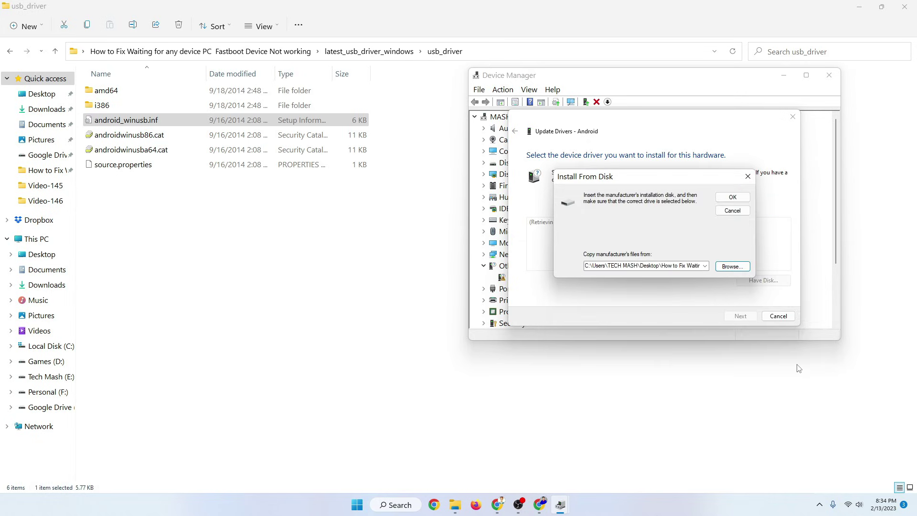
left_click(732, 197)
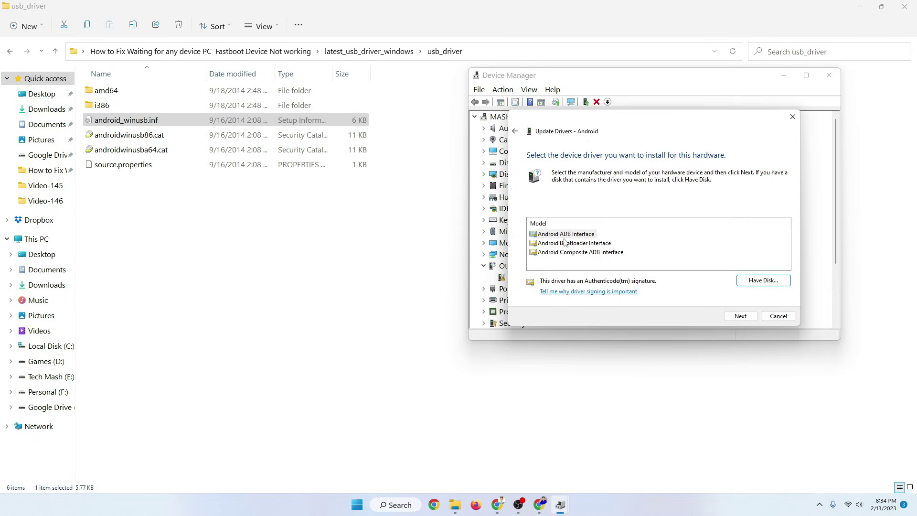
left_click(565, 236)
left_click(740, 316)
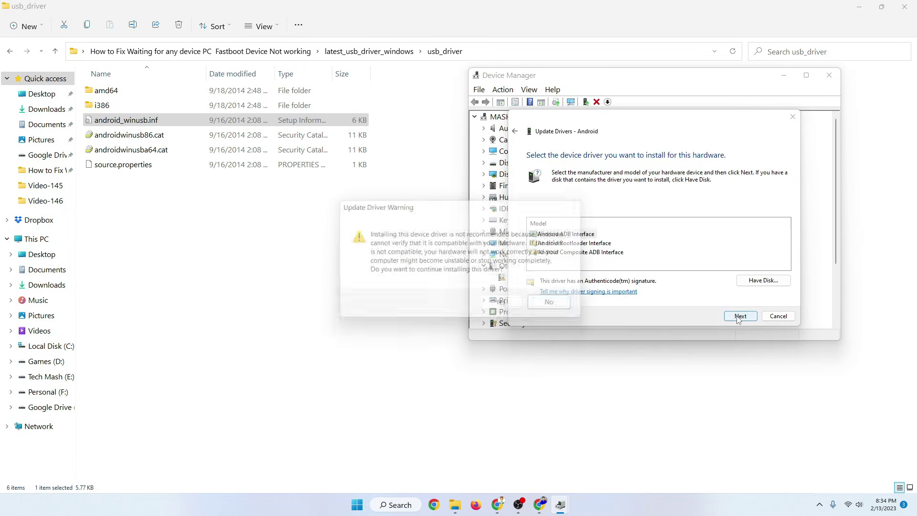
left_click(507, 308)
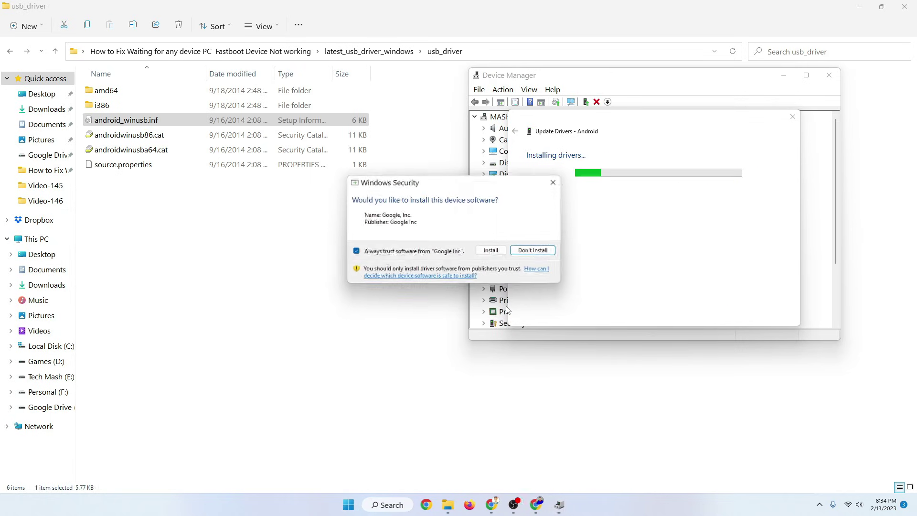
left_click(493, 251)
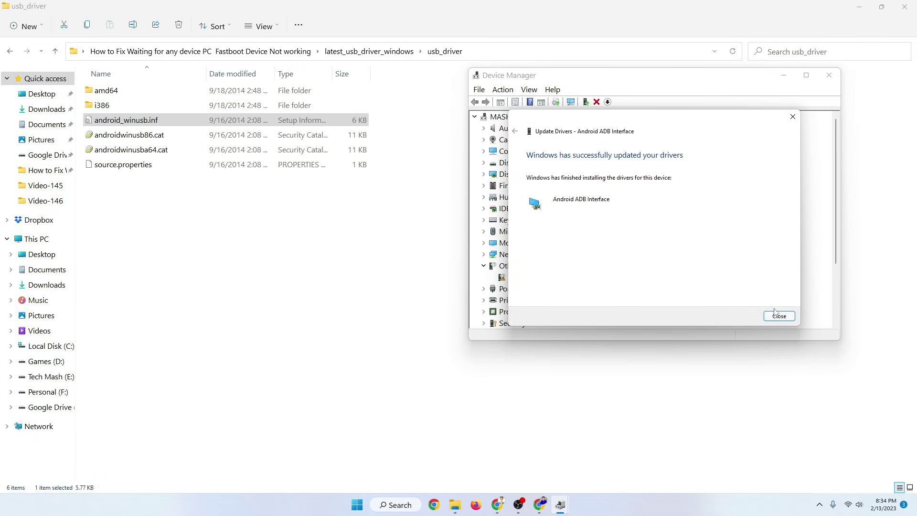
left_click(779, 316)
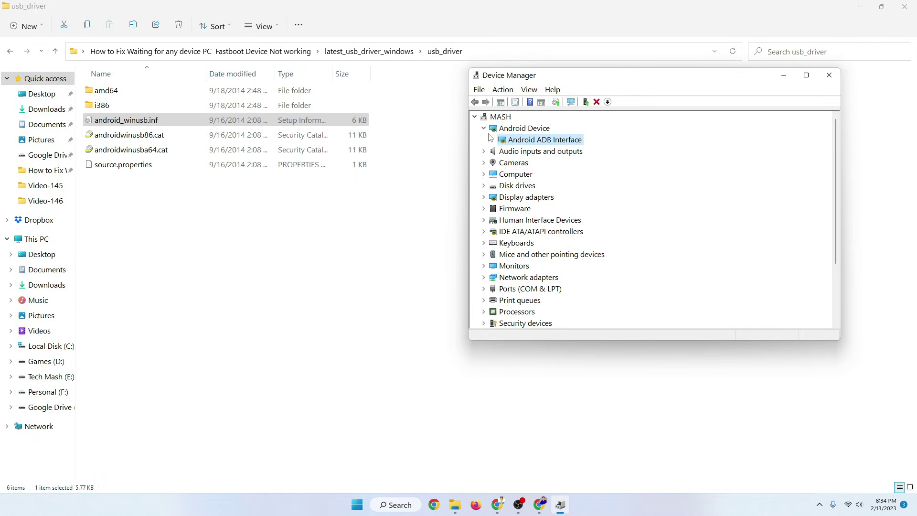
left_click(789, 77)
- Open a PowerShell window in the Downloads\platform-tools folder from its Explorer context menu
mouse_move(454, 503)
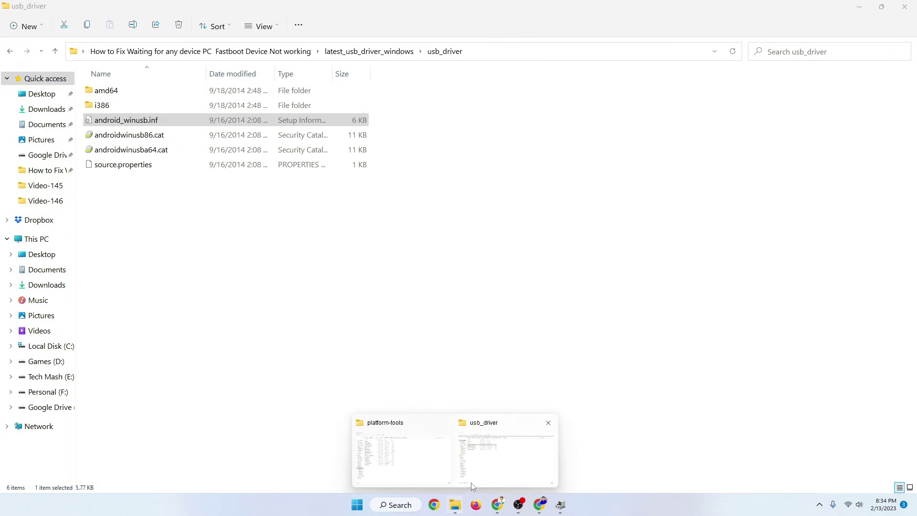
left_click(414, 467)
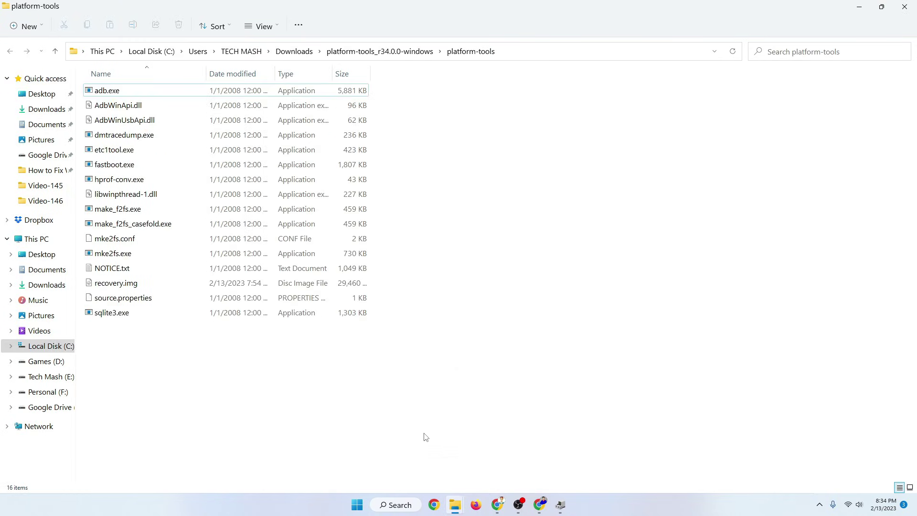
right_click(507, 329)
left_click(534, 339)
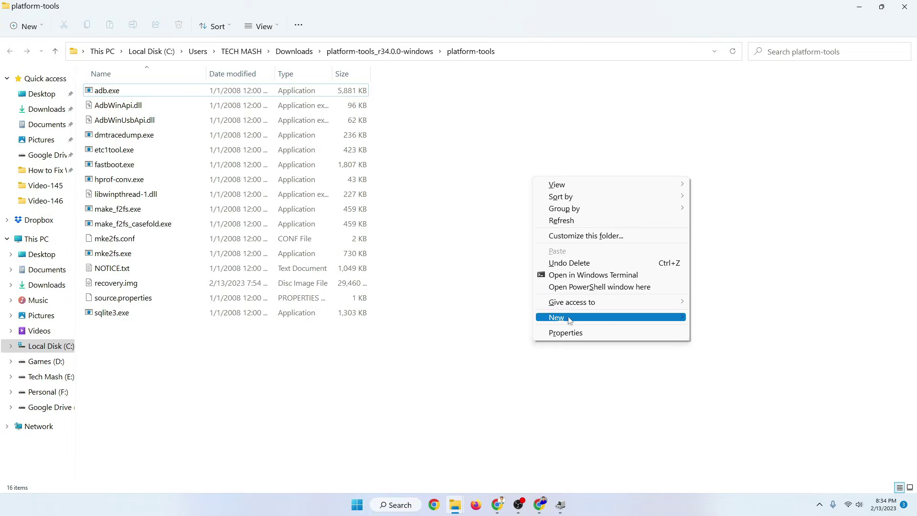
left_click(587, 287)
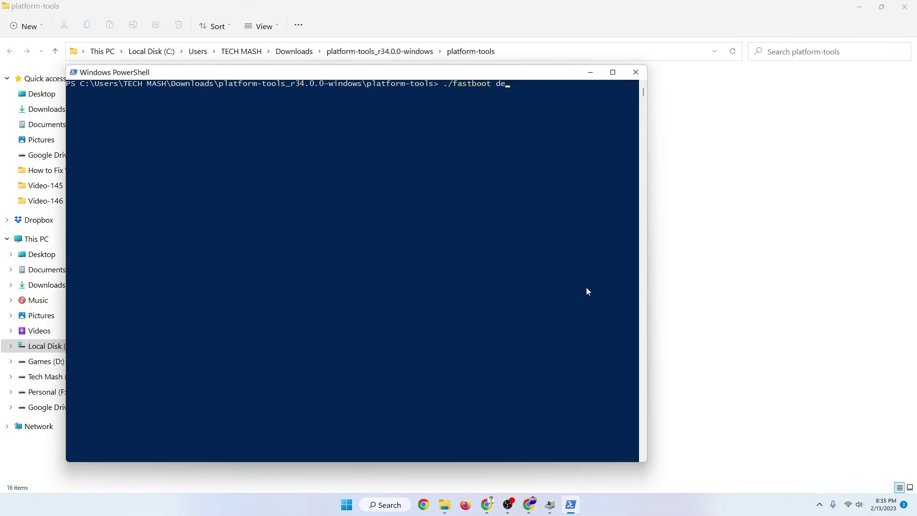
- Run ./fastboot devices to list the phone, then ./fastboot oem unlock, which finishes OKAY
type("./fastboot devices")
key("Return")
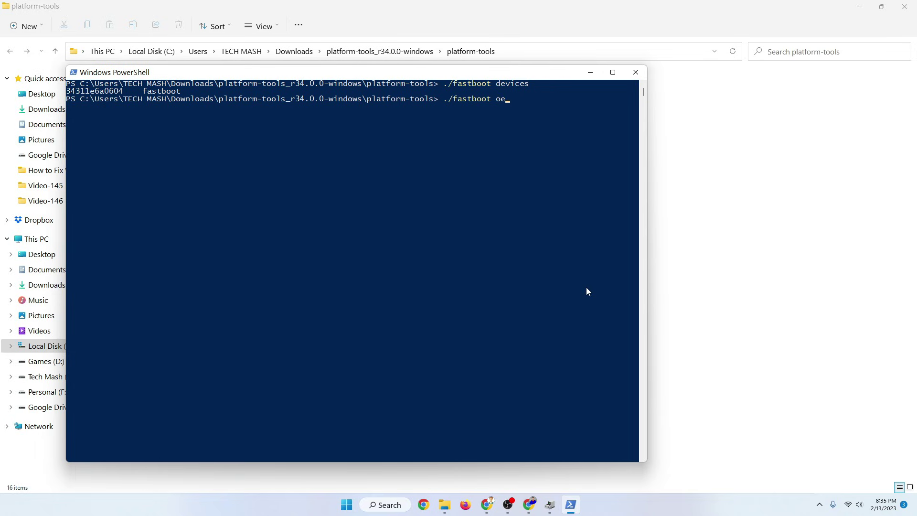
type("ock")
key("Return")
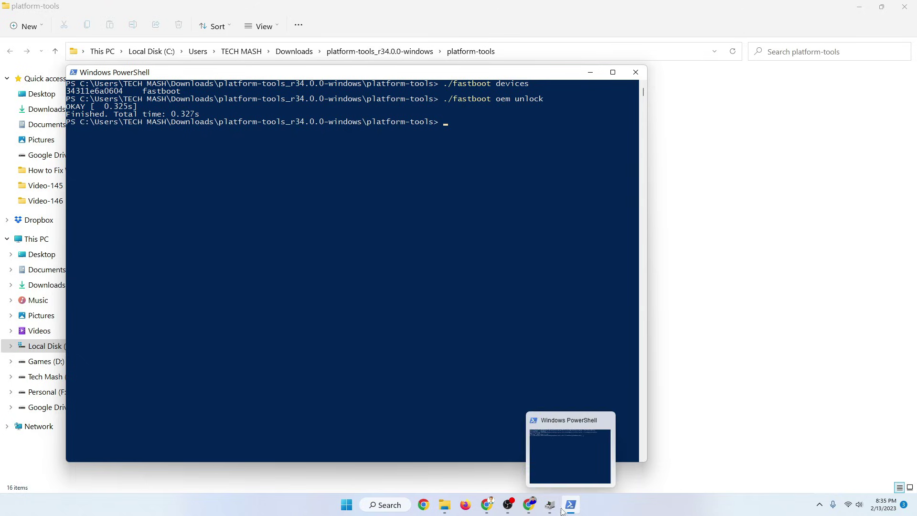
left_click(508, 504)
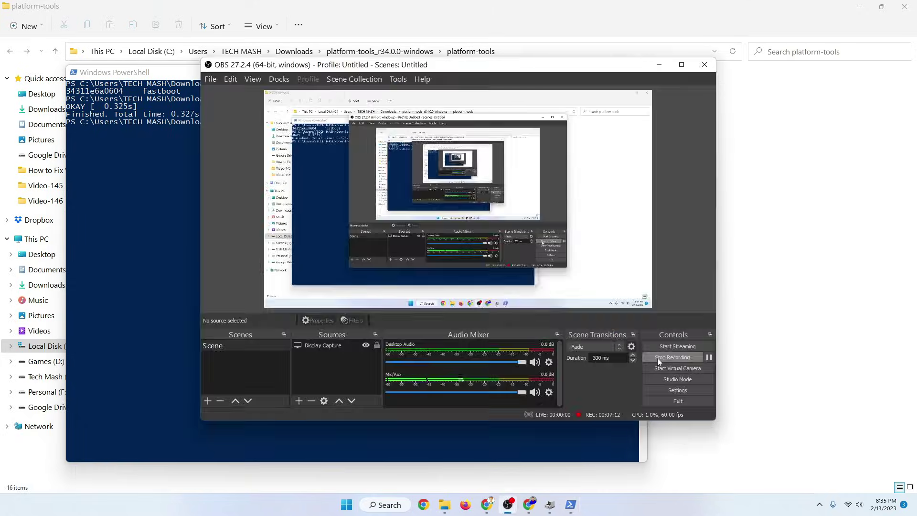